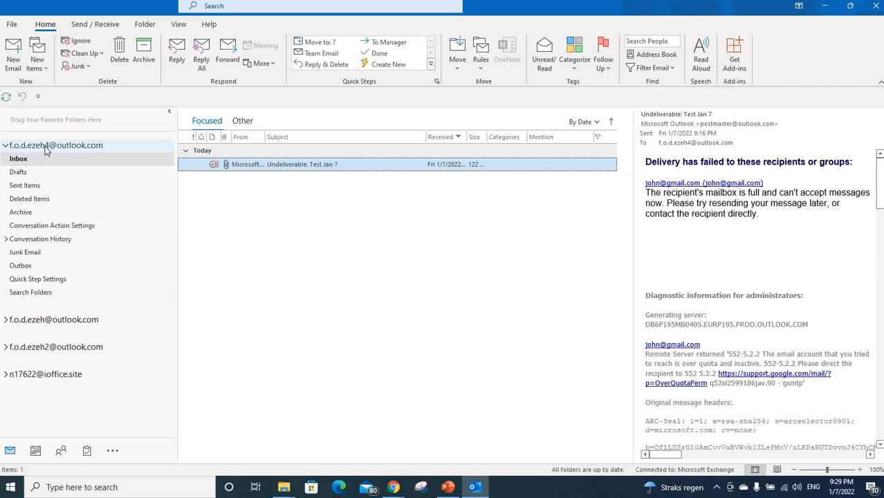
# - Expand the second account's folders and show its Inbox with the Test Jan 7 message
pyautogui.click(6, 322)
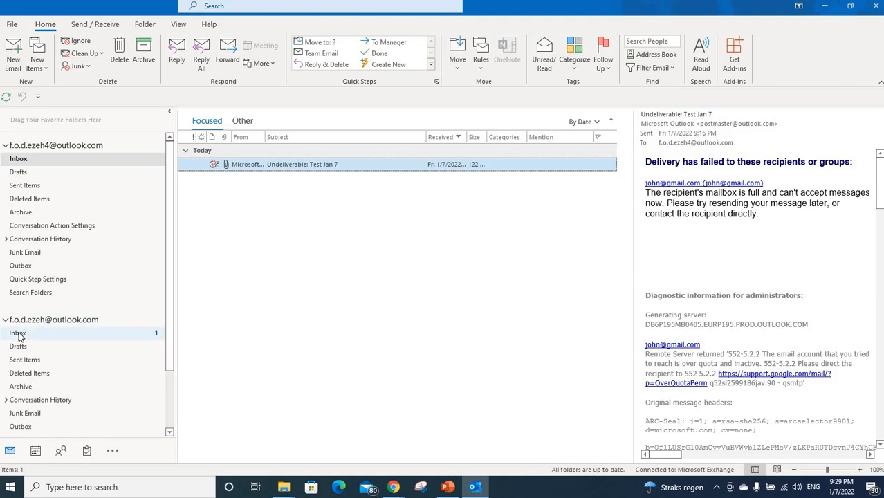
pyautogui.click(18, 334)
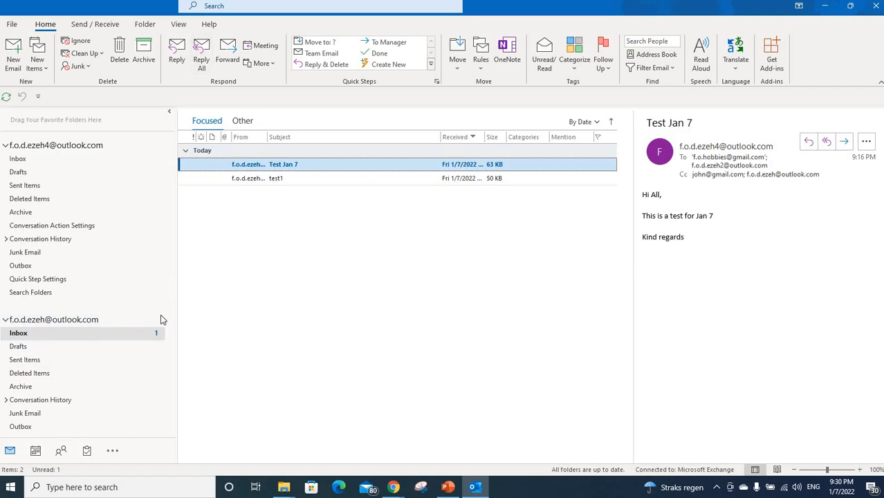
# - Reply to Test Jan 7 with 'Thanks', then 'Regards,' and the sender's initials
pyautogui.click(178, 61)
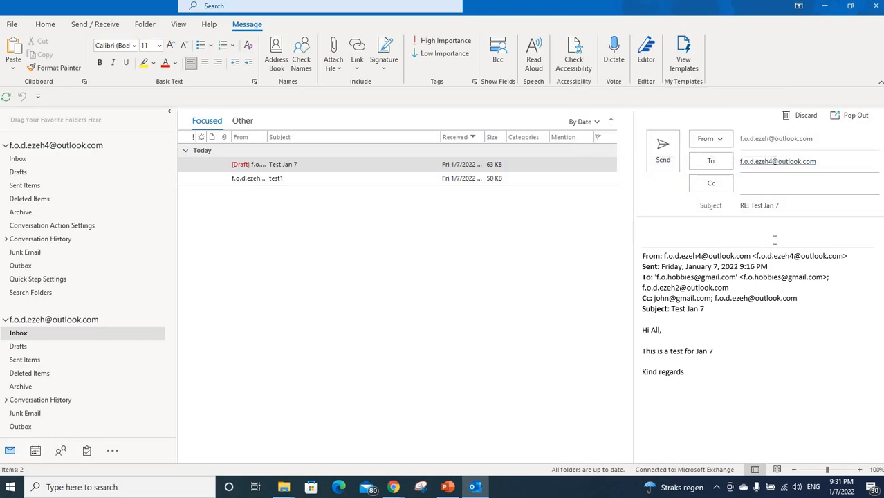
pyautogui.write('Thanks')
pyautogui.press('Return')
pyautogui.press('Return')
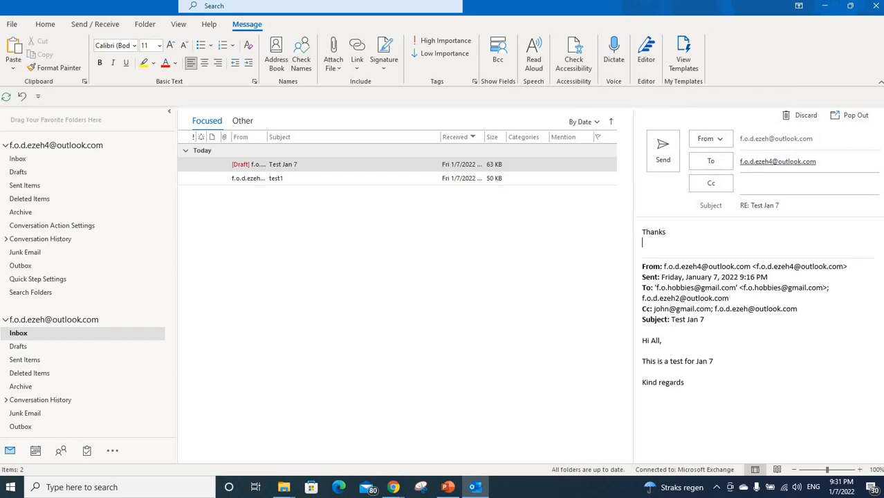
pyautogui.write('Regards')
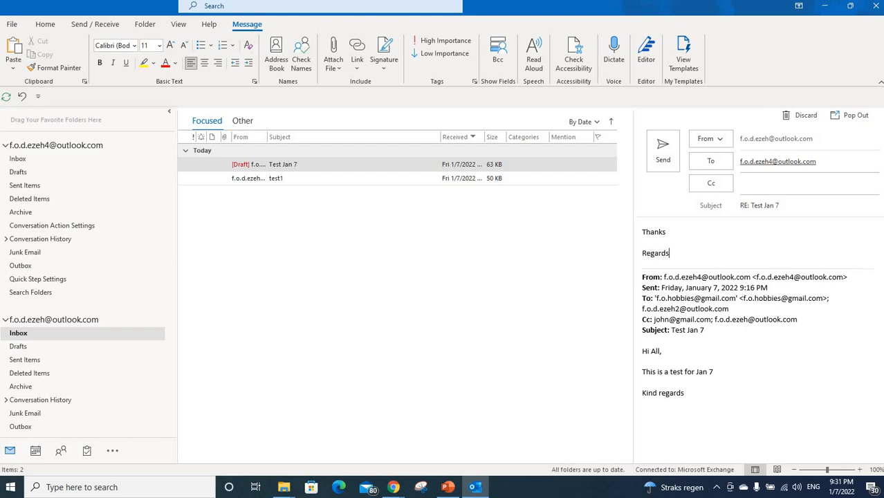
pyautogui.write(',')
pyautogui.press('Return')
pyautogui.write('fo')
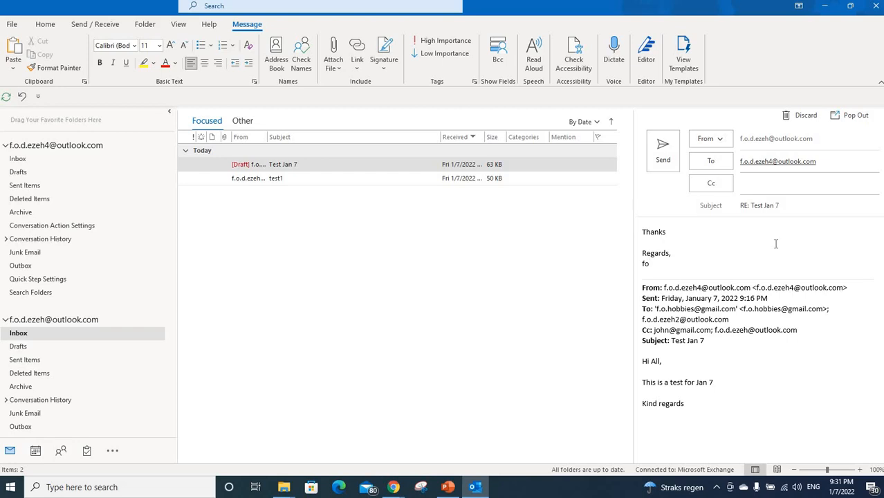
pyautogui.write('1')
# - Send the reply and open RE: Test Jan 7 in the first account's Inbox
pyautogui.click(664, 160)
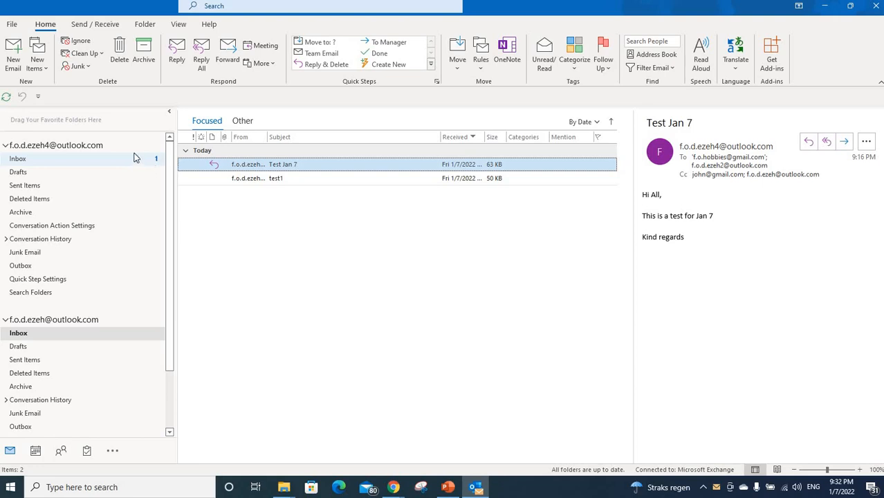
pyautogui.click(75, 158)
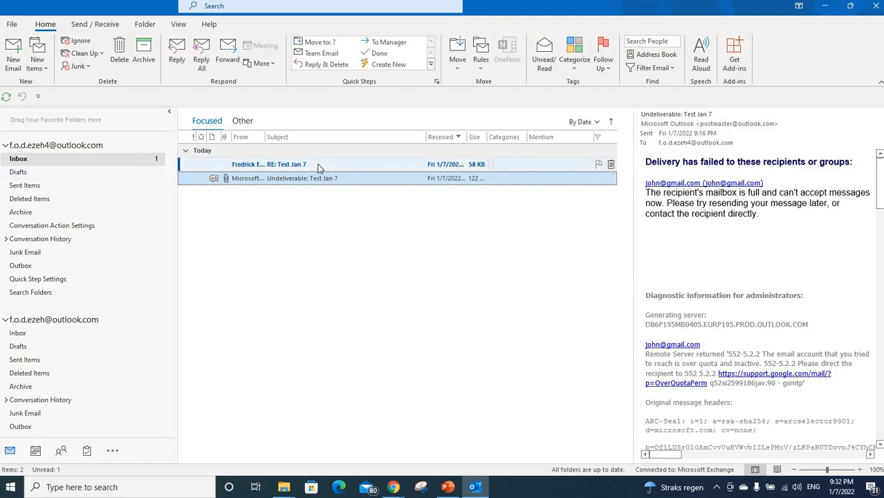
pyautogui.press('Up')
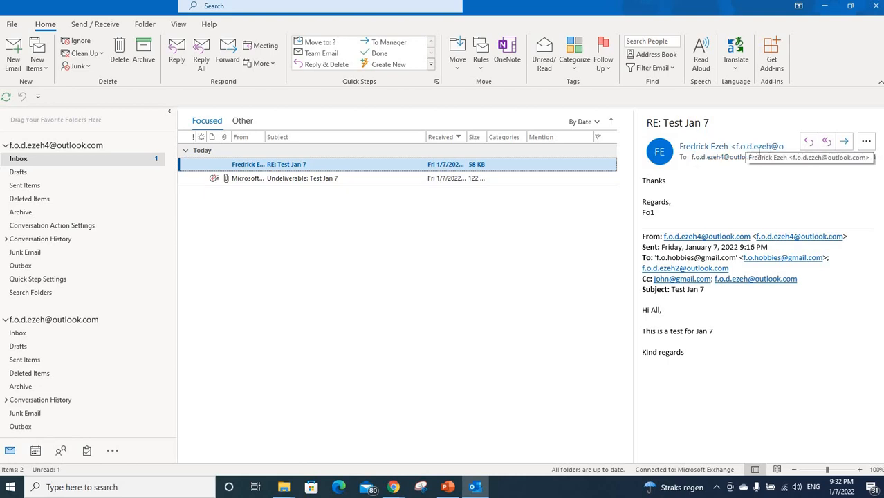
pyautogui.moveTo(723, 160)
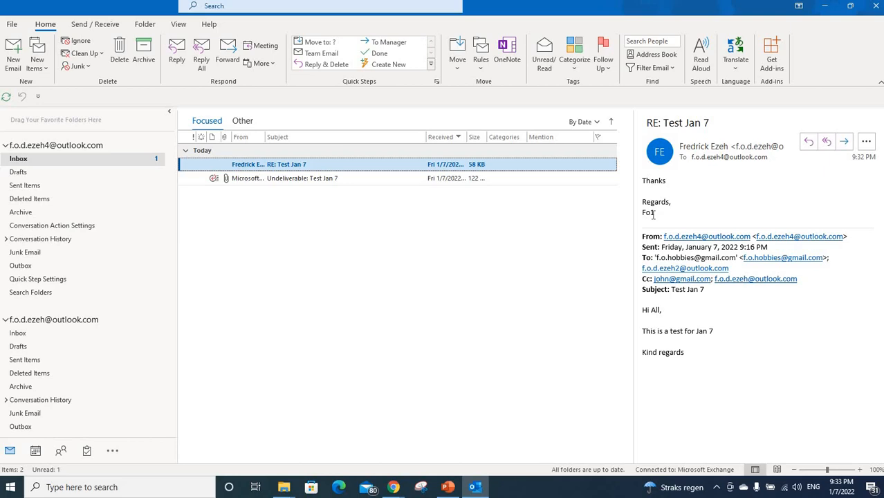
# - Reply to RE: Test Jan 7 with 'Welcome.', signed 'Sincerely' and initials, and send it
pyautogui.click(809, 143)
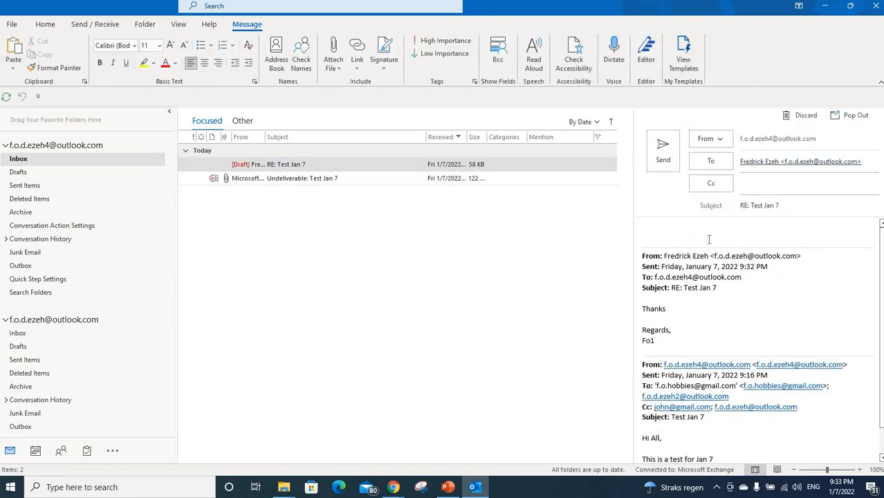
pyautogui.write('Welcome.')
pyautogui.press('Return')
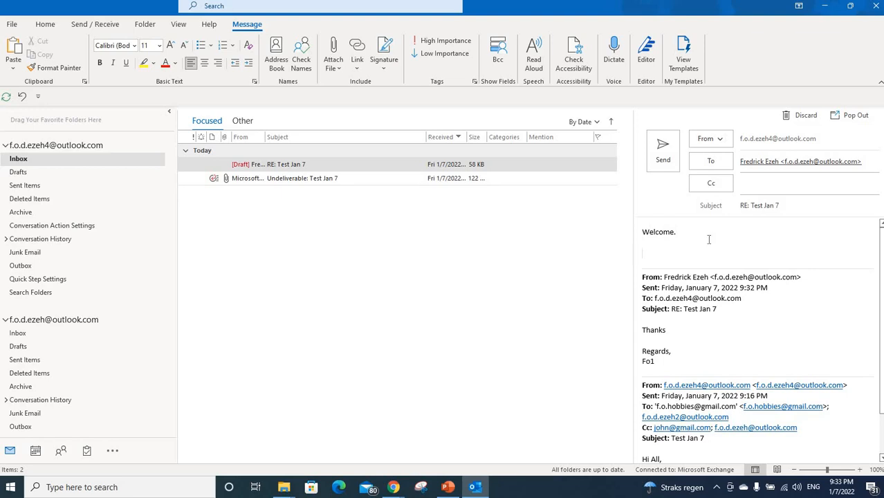
pyautogui.write('Sincerely')
pyautogui.press('Return')
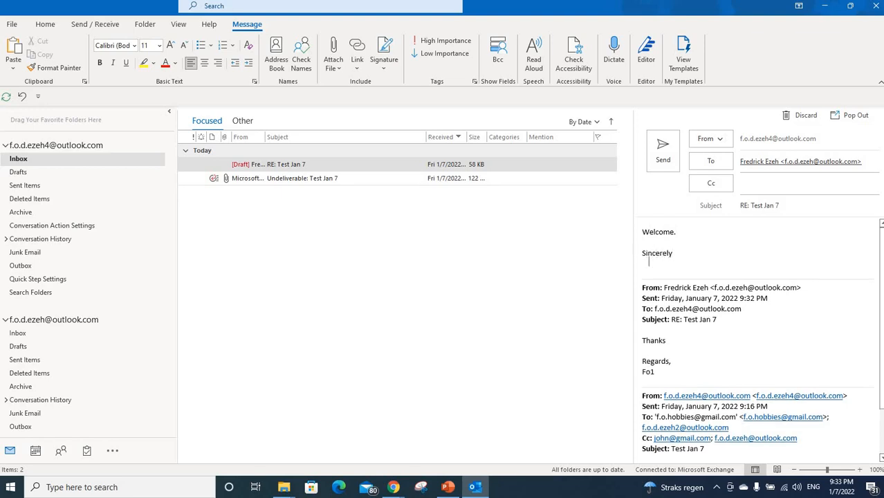
pyautogui.write('Fod4')
pyautogui.click(851, 115)
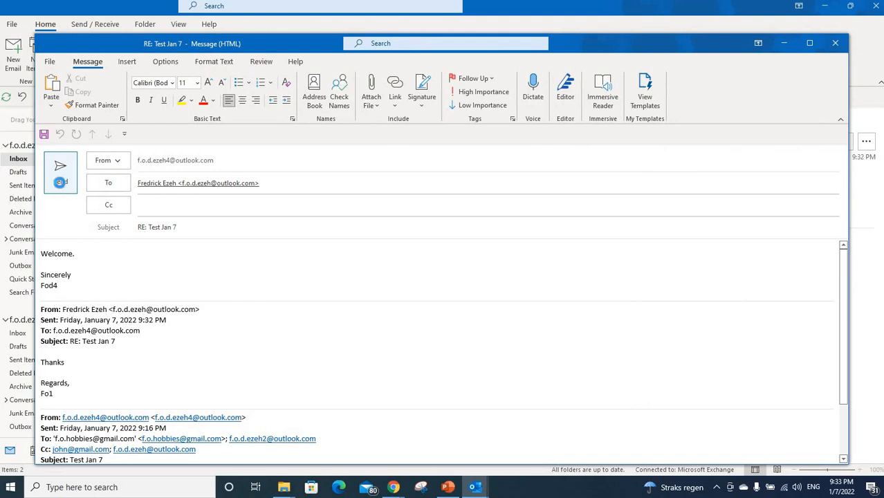
pyautogui.click(60, 183)
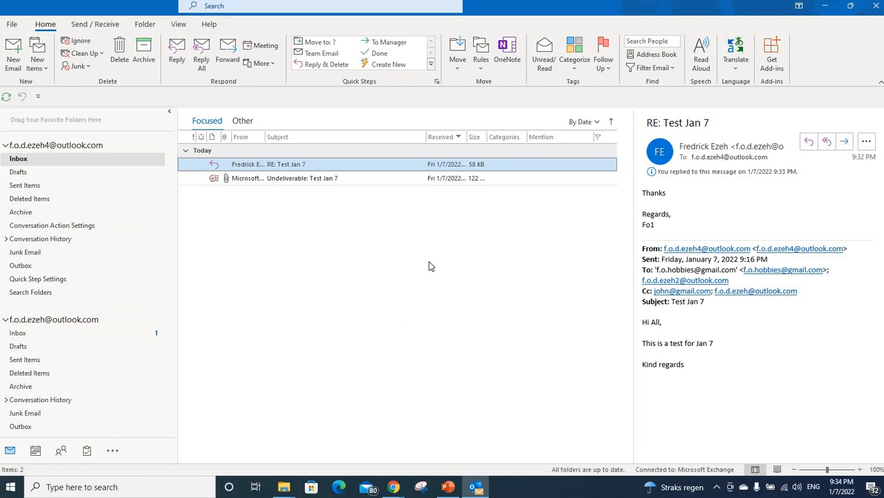
# - Display the sent RE: Test Jan 7 reply in the first account's Sent Items
pyautogui.keyDown('ctrl'); pyautogui.click(316, 178); pyautogui.keyUp('ctrl')
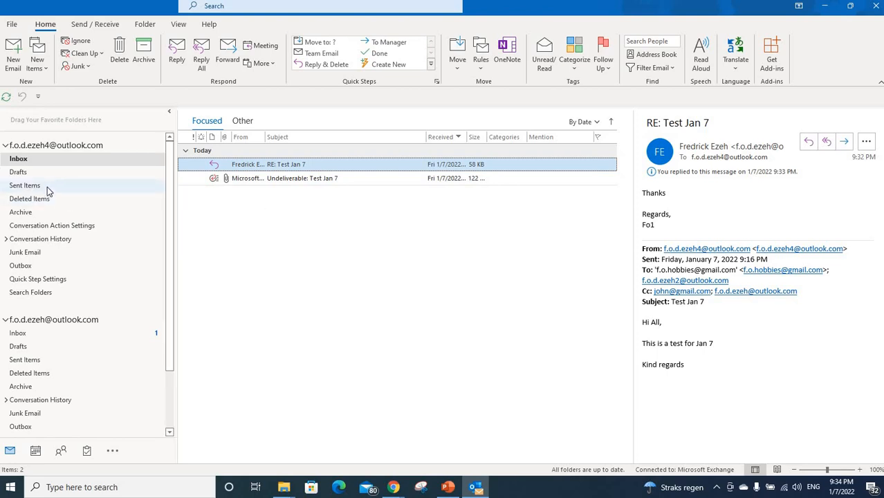
pyautogui.click(25, 186)
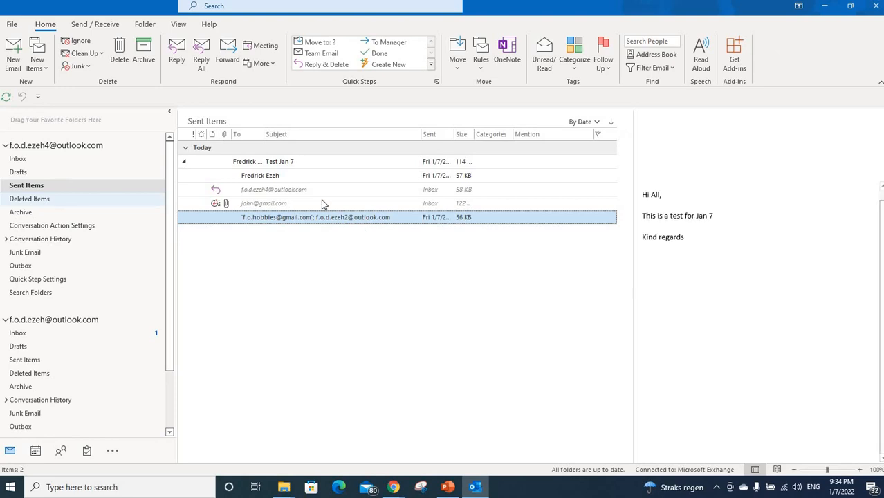
pyautogui.click(299, 177)
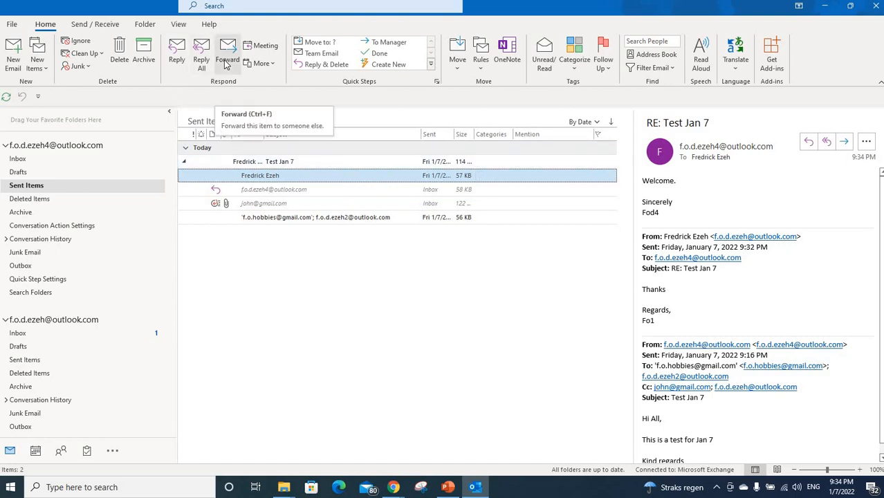
pyautogui.click(866, 142)
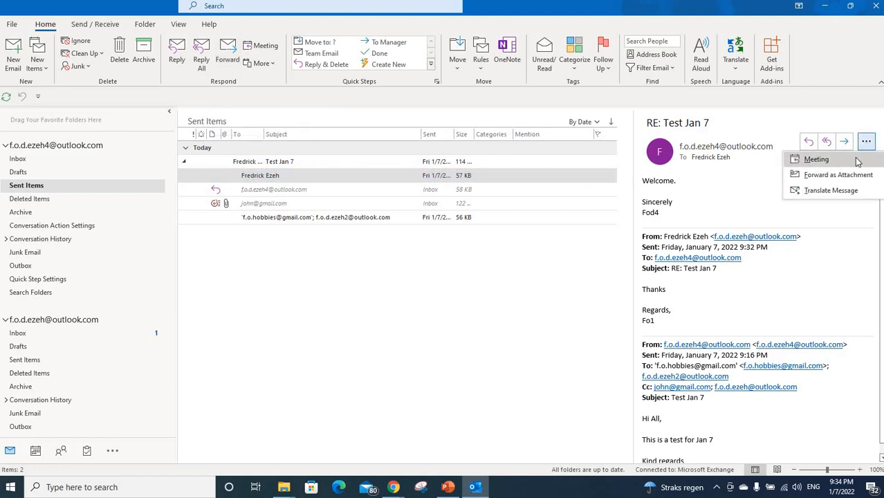
pyautogui.click(867, 144)
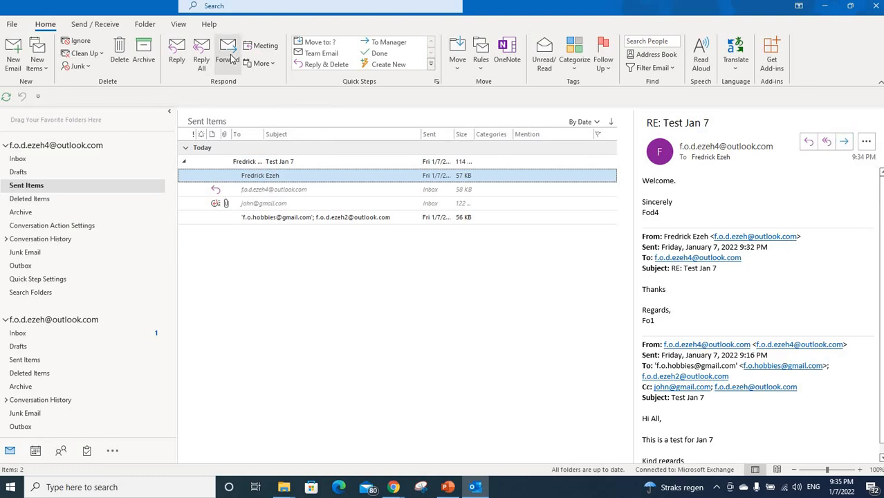
# - Forward the sent RE: Test Jan 7 reply to a recent contact
pyautogui.click(847, 142)
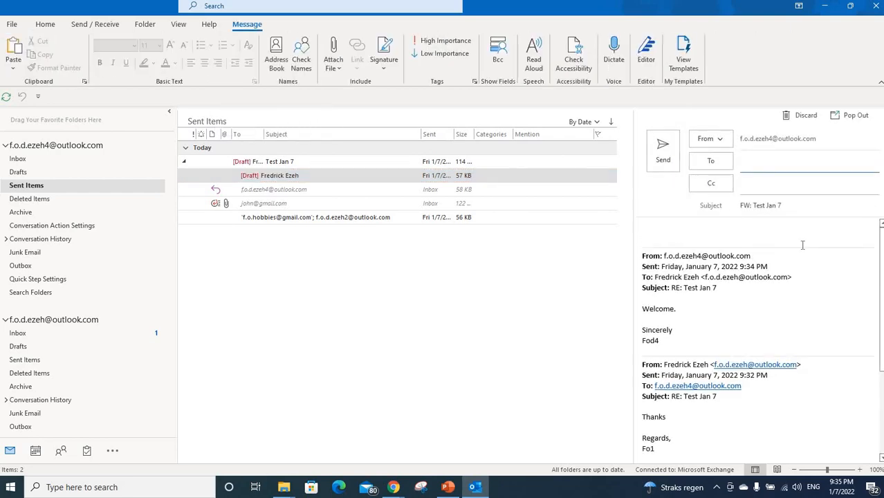
pyautogui.click(765, 164)
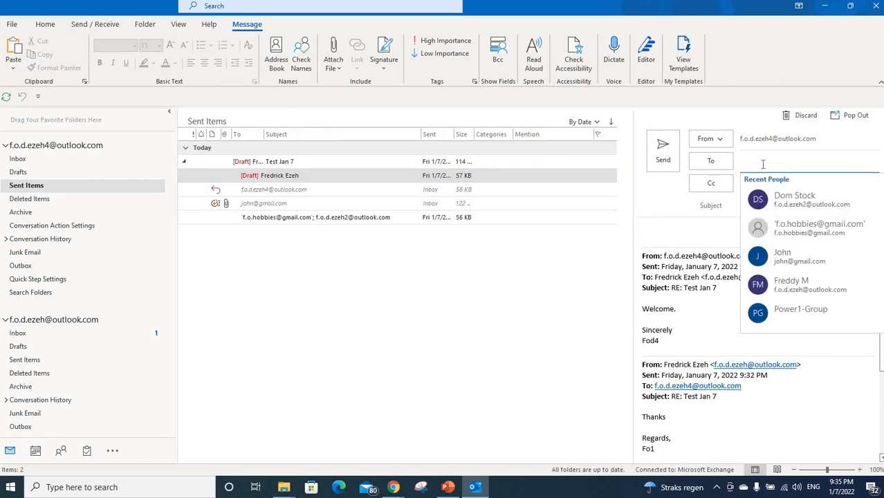
pyautogui.click(810, 206)
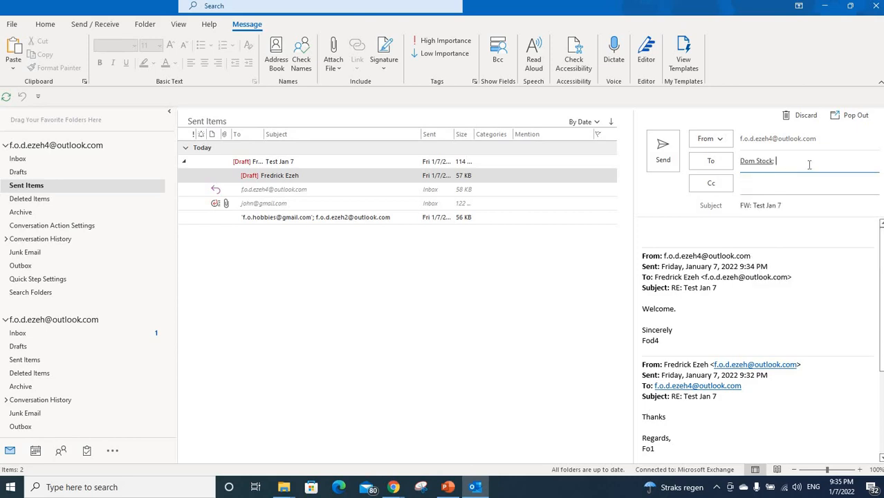
# - Add the sender's own address as a second recipient and pop the forward out
pyautogui.click(810, 165)
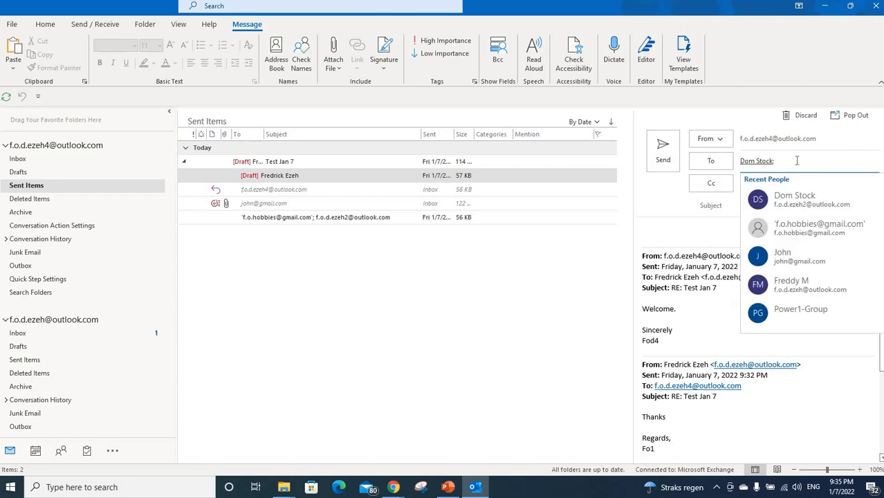
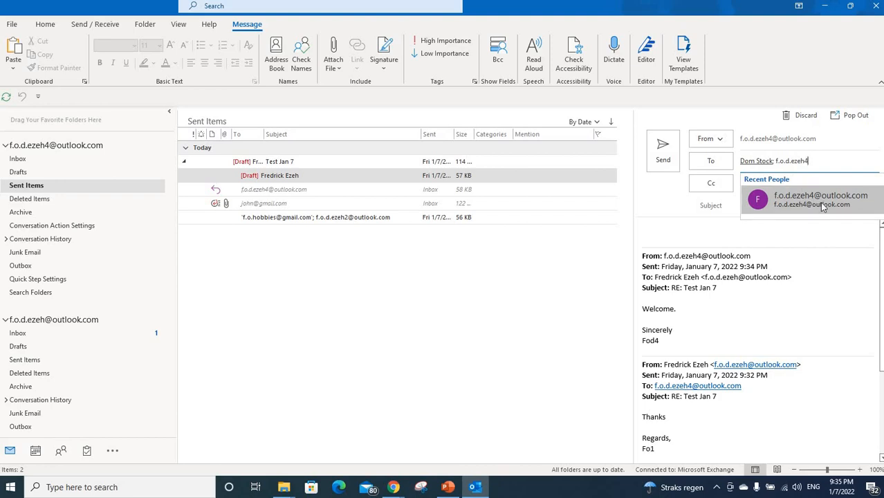
pyautogui.click(820, 201)
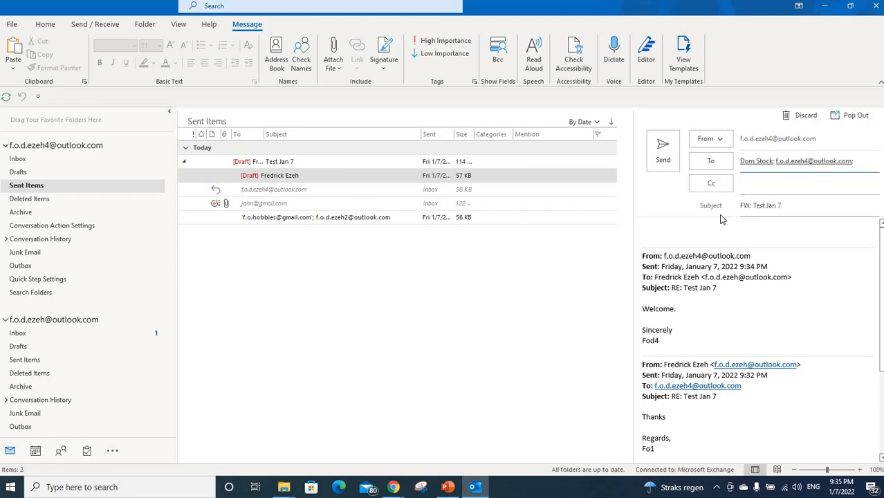
pyautogui.click(855, 116)
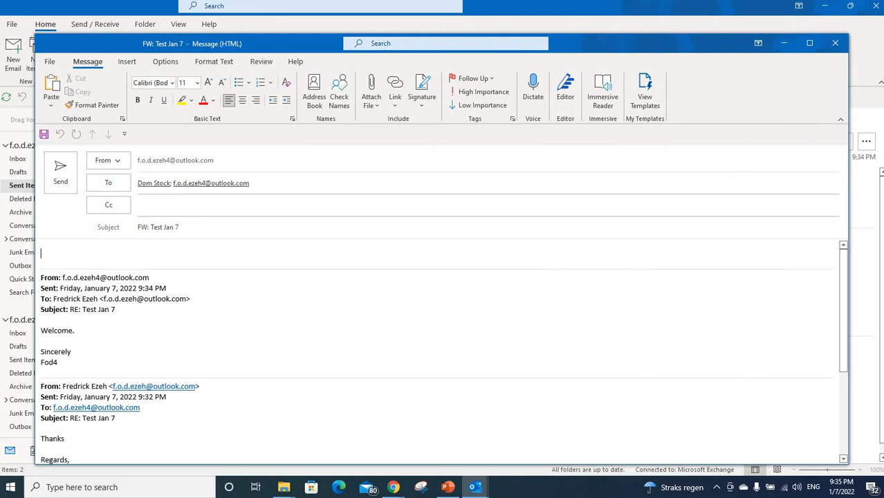
# - Add the note 'FYI' to the FW: Test Jan 7 forward and send it
pyautogui.write('FYI')
pyautogui.click(61, 181)
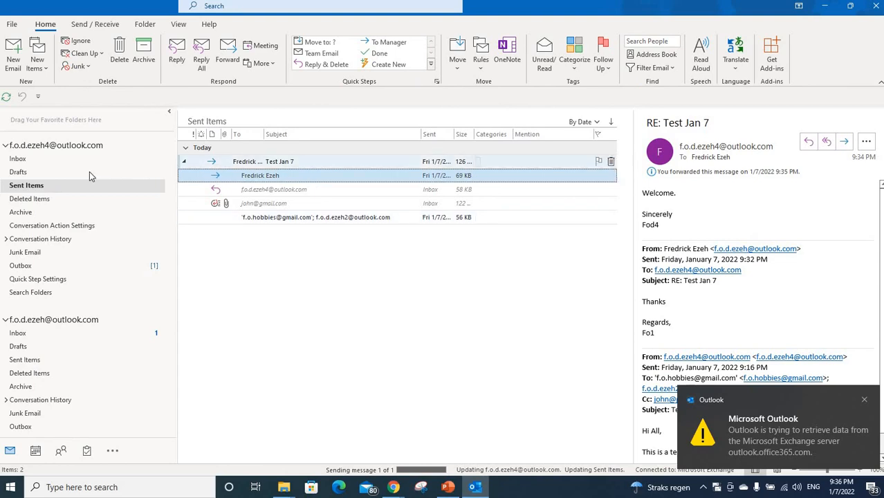
# - Check Sent Items, then go back to the Inbox to find the unread FW: Test Jan 7
pyautogui.click(59, 161)
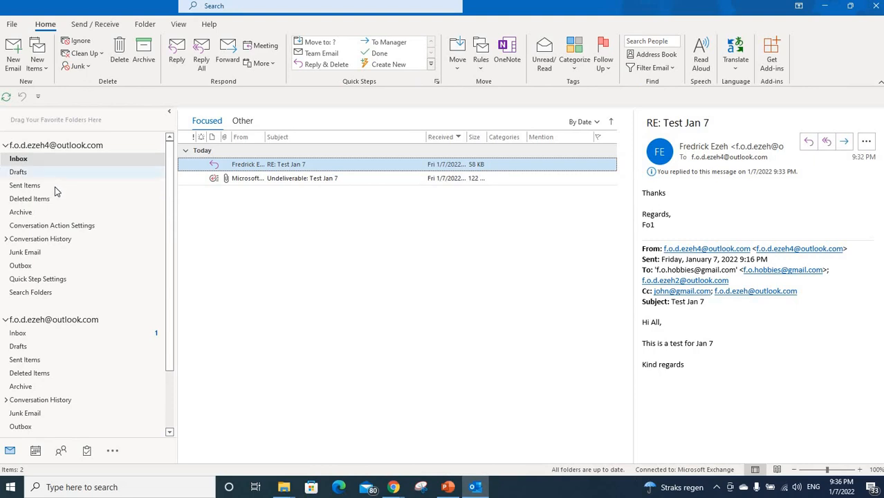
pyautogui.click(54, 187)
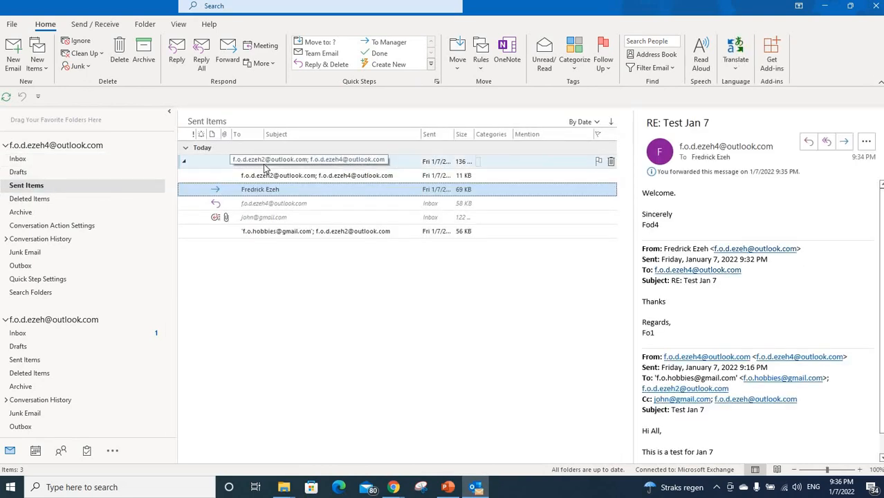
pyautogui.click(79, 164)
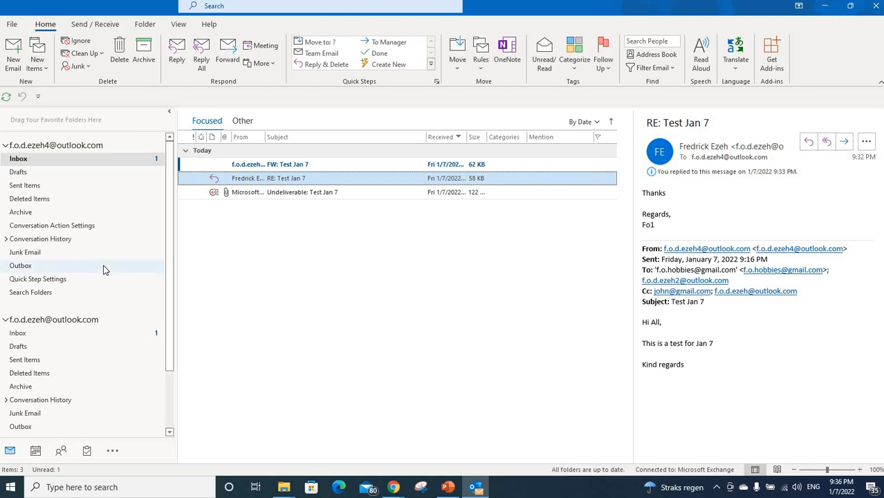
pyautogui.scroll(-2, 104, 266)
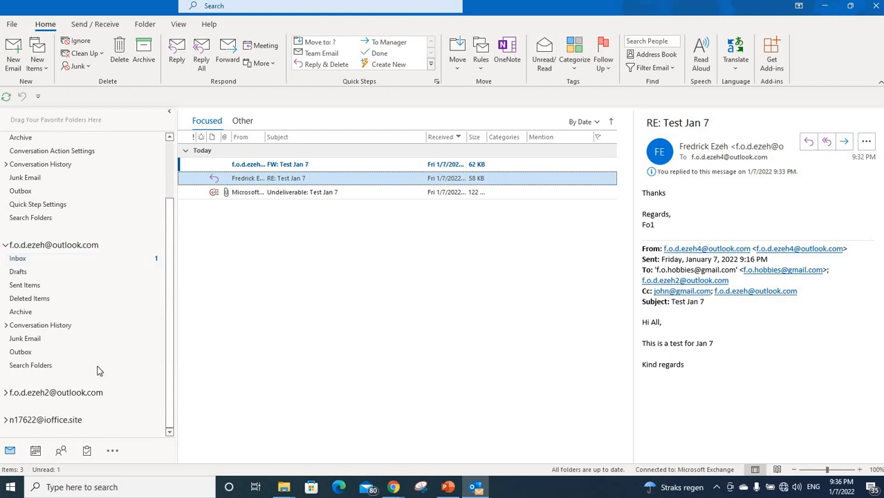
pyautogui.click(7, 392)
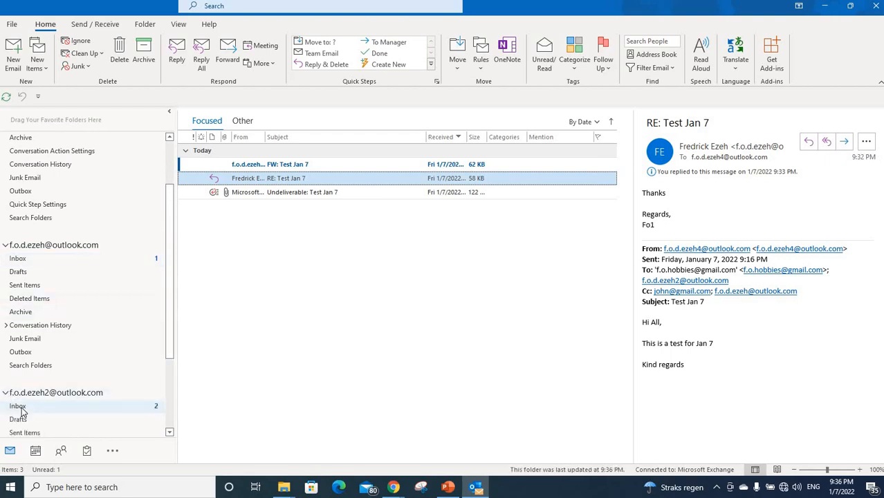
pyautogui.scroll(-2, 58, 386)
pyautogui.scroll(-2, 58, 386)
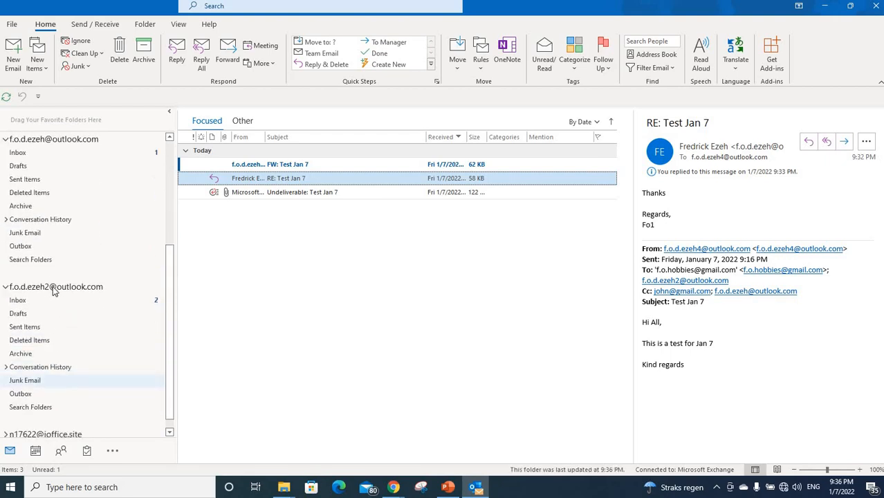
pyautogui.click(46, 301)
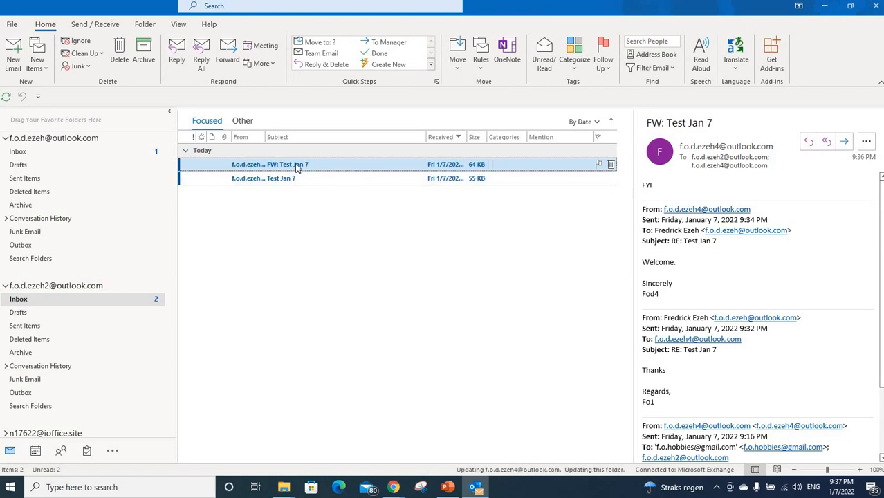
pyautogui.click(6, 285)
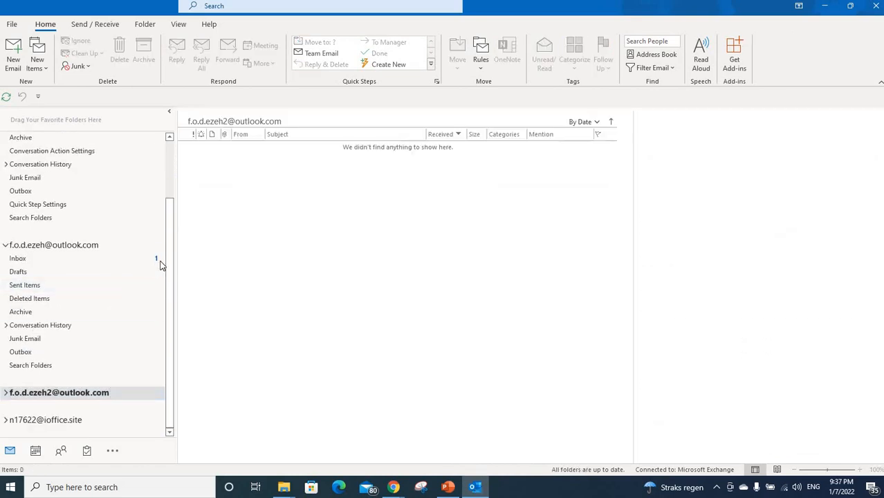
pyautogui.scroll(3, 99, 152)
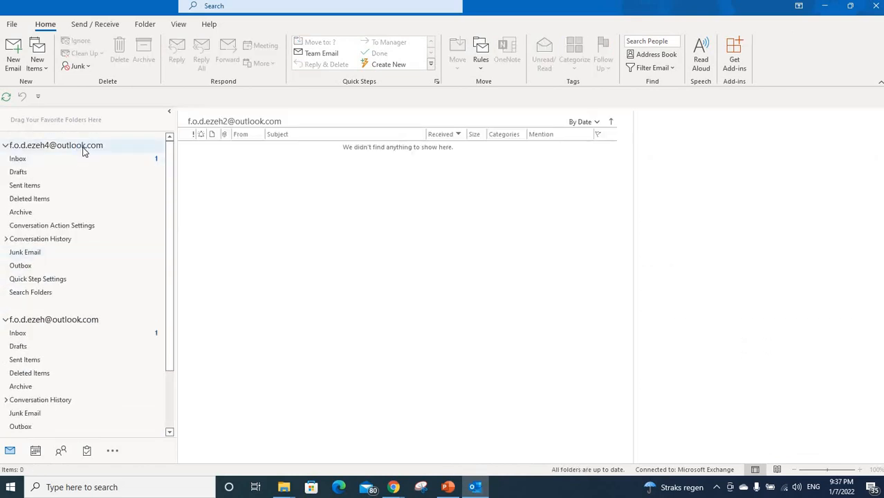
pyautogui.click(83, 147)
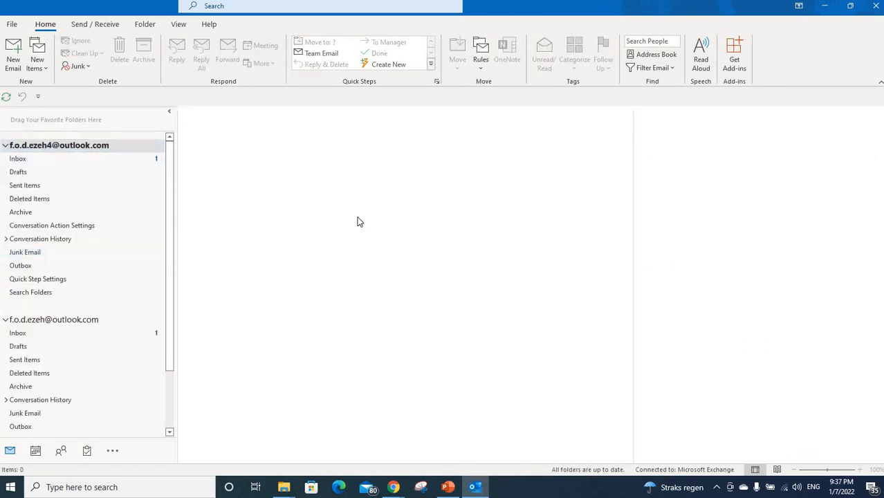
pyautogui.click(76, 160)
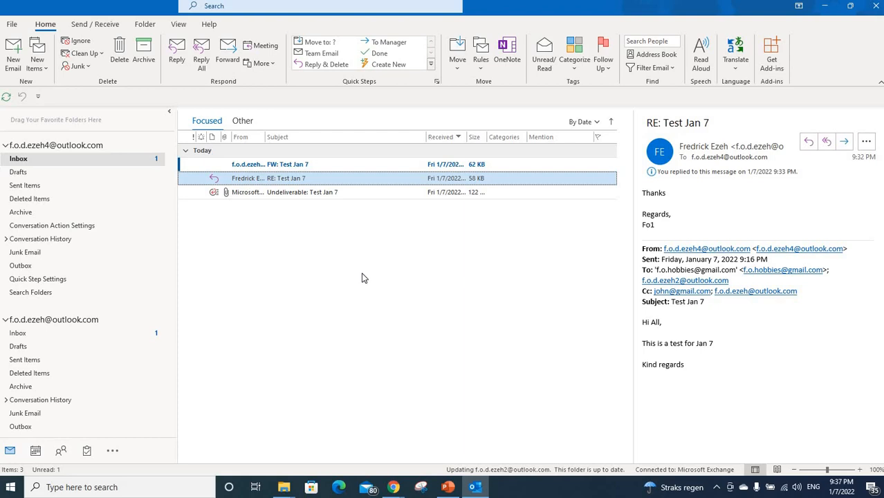
# - Select the Undeliverable: Test Jan 7 notice and delete it
pyautogui.click(311, 193)
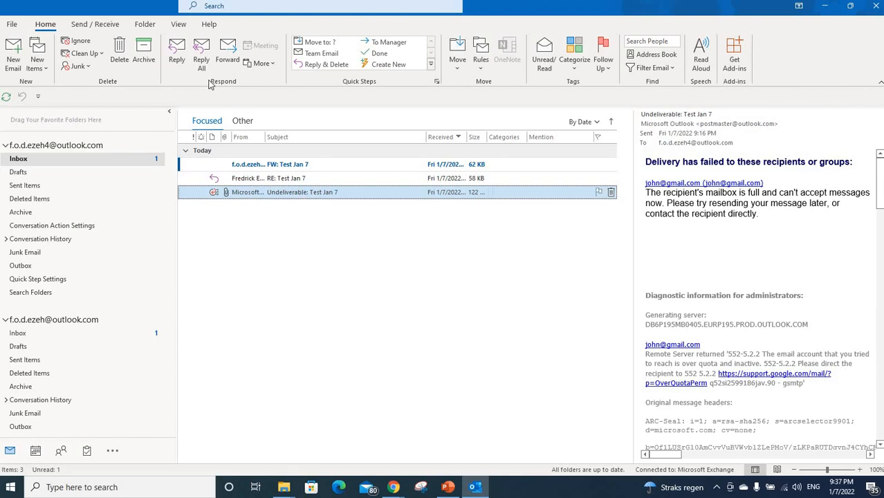
pyautogui.click(121, 56)
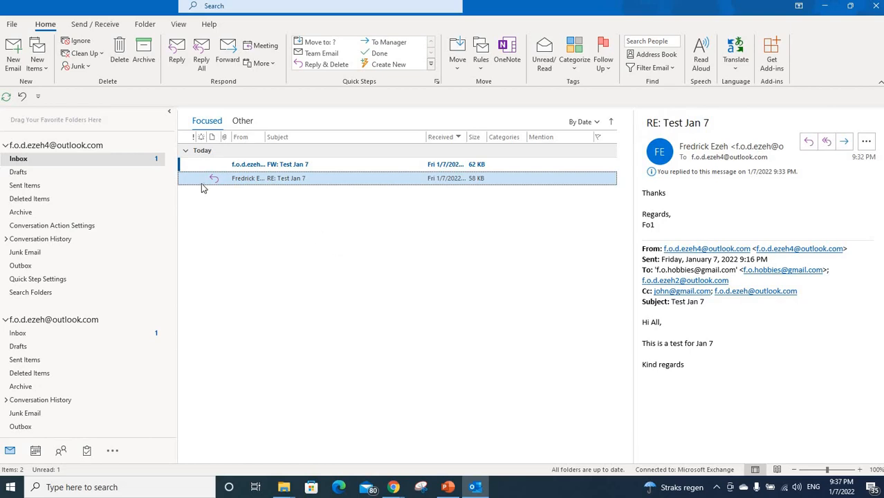
# - From Deleted Items, drag the Undeliverable: Test Jan 7 notice back onto the Inbox
pyautogui.click(36, 200)
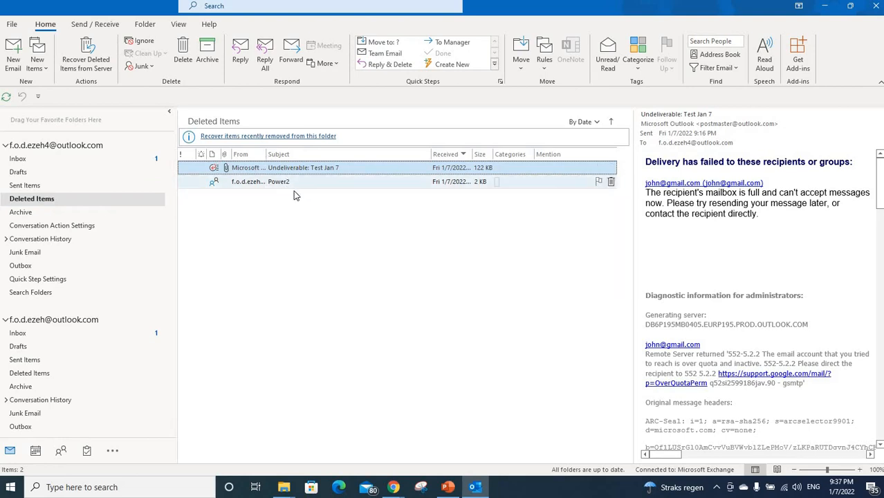
pyautogui.click(97, 72)
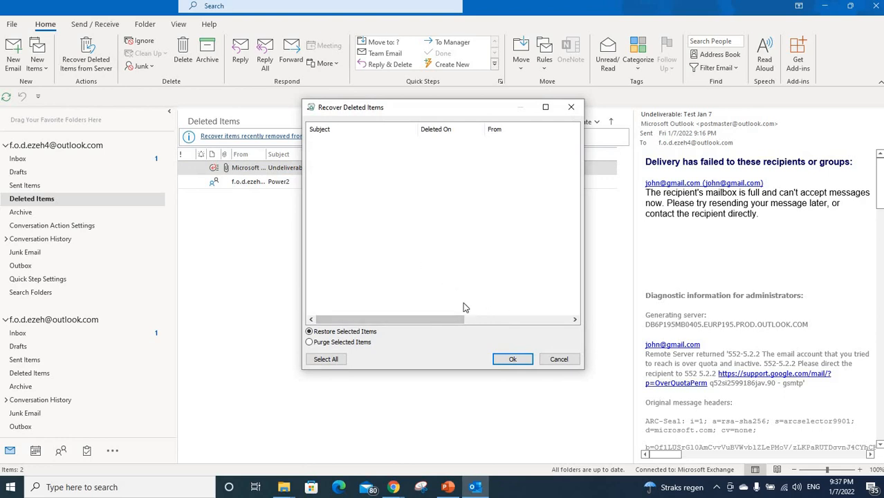
pyautogui.click(559, 359)
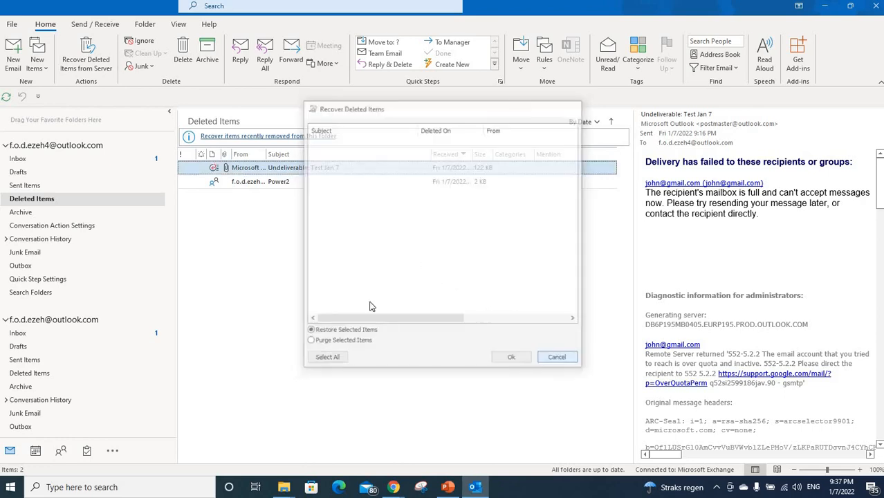
pyautogui.click(290, 183)
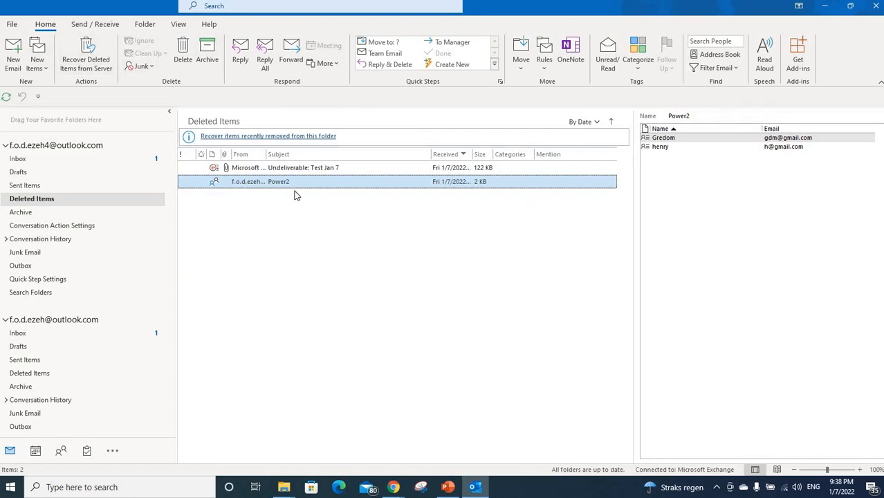
pyautogui.click(269, 171)
pyautogui.moveTo(269, 173); pyautogui.dragTo(153, 174)
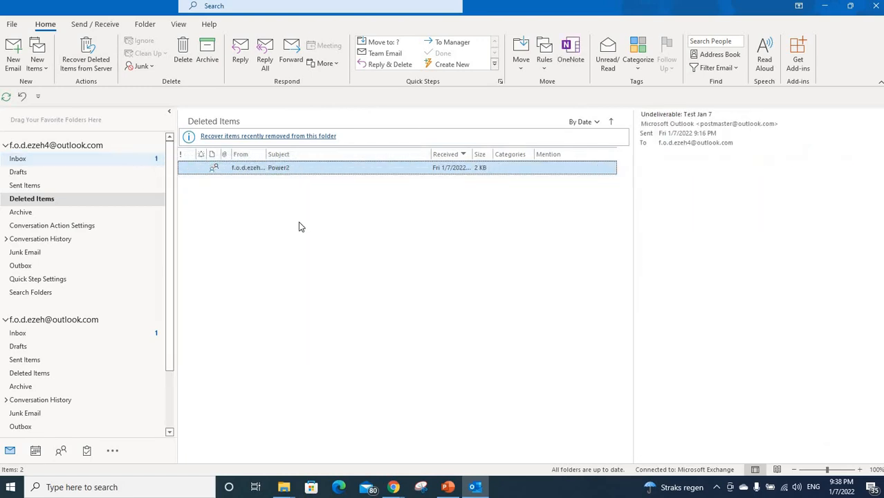
# - Drag 'Undeliverable: Test Jan 7' from the Inbox into Deleted Items, leaving only FW and RE
pyautogui.click(115, 161)
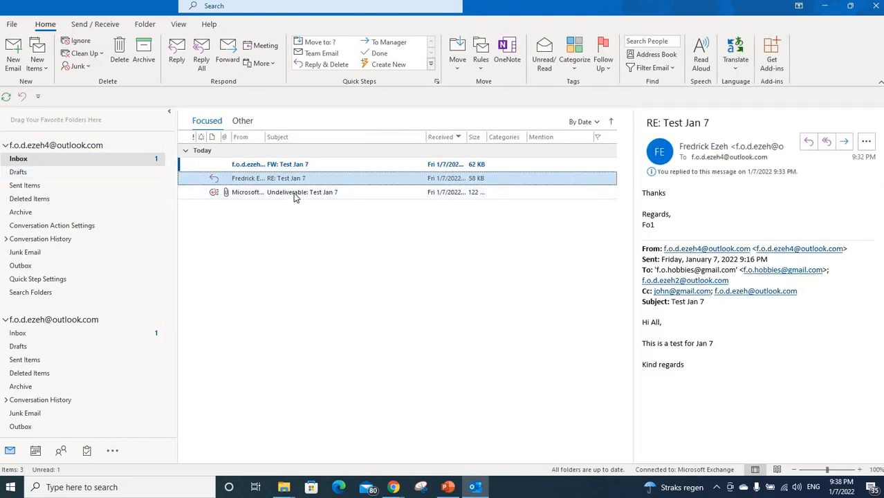
pyautogui.click(293, 194)
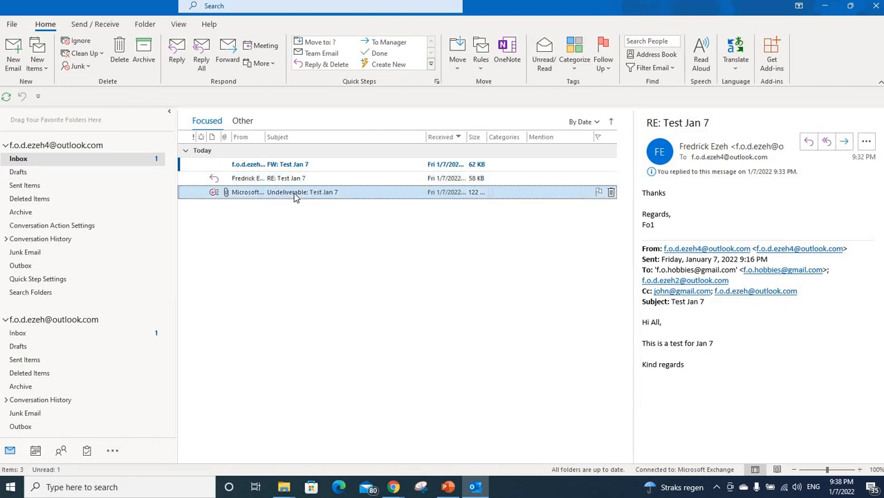
pyautogui.moveTo(293, 193); pyautogui.dragTo(142, 199)
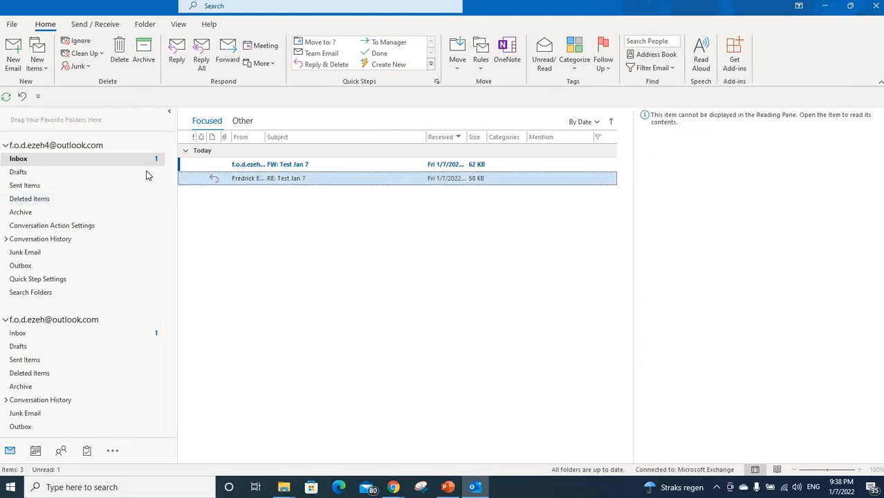
pyautogui.click(75, 200)
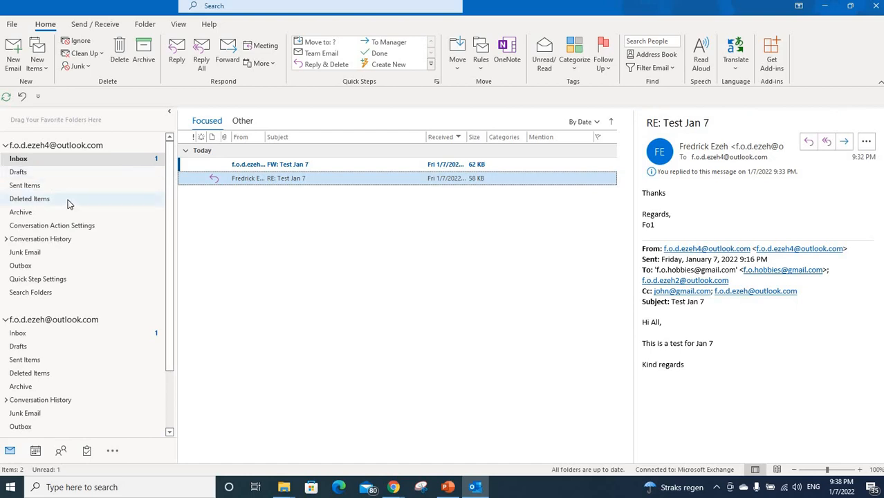